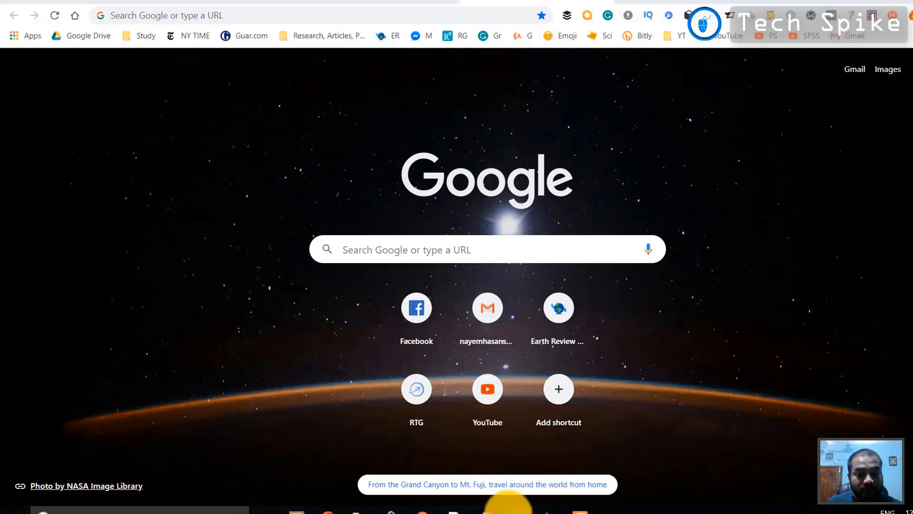
Bring up the Notepad checklist of website setup steps beside the Chrome new tab page
{"action": "left_click", "coordinate": [486, 510]}
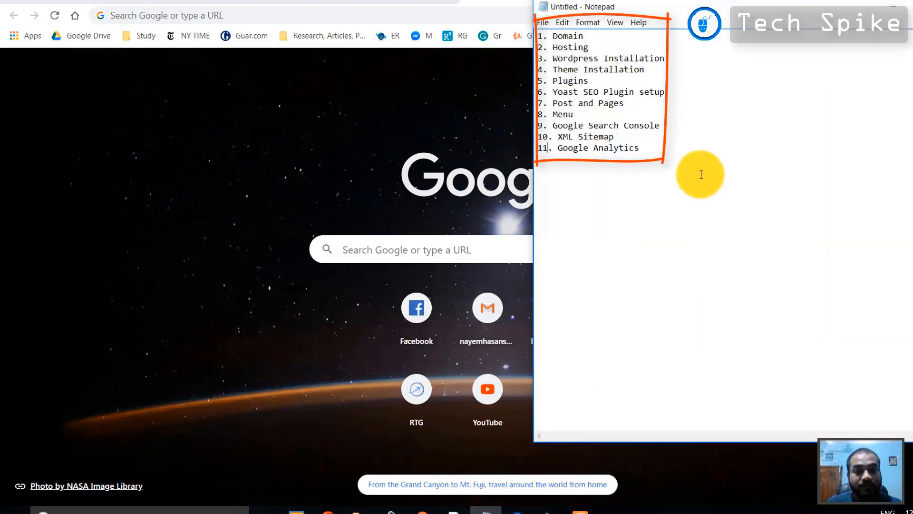
Highlight the 11-step count and the first items: Domain, Hosting, WordPress and Theme Installation
{"action": "left_click", "coordinate": [669, 164]}
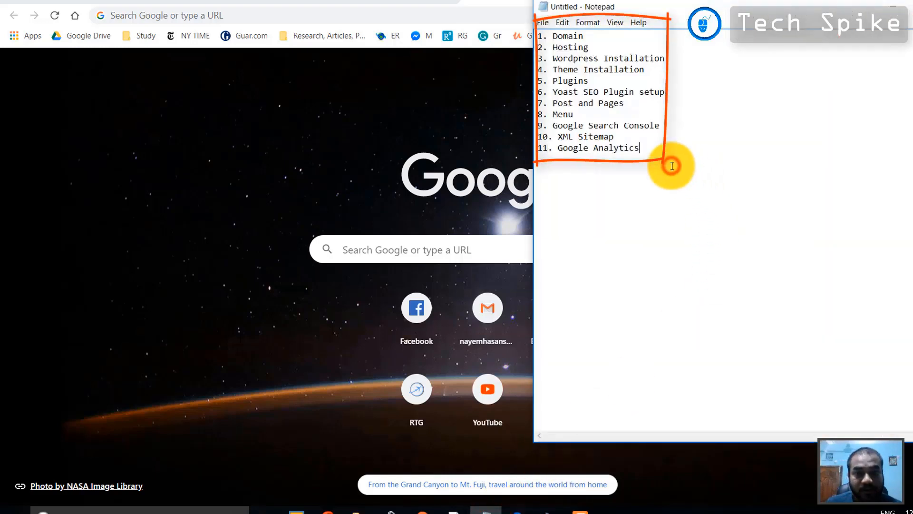
{"action": "double_click", "coordinate": [543, 148]}
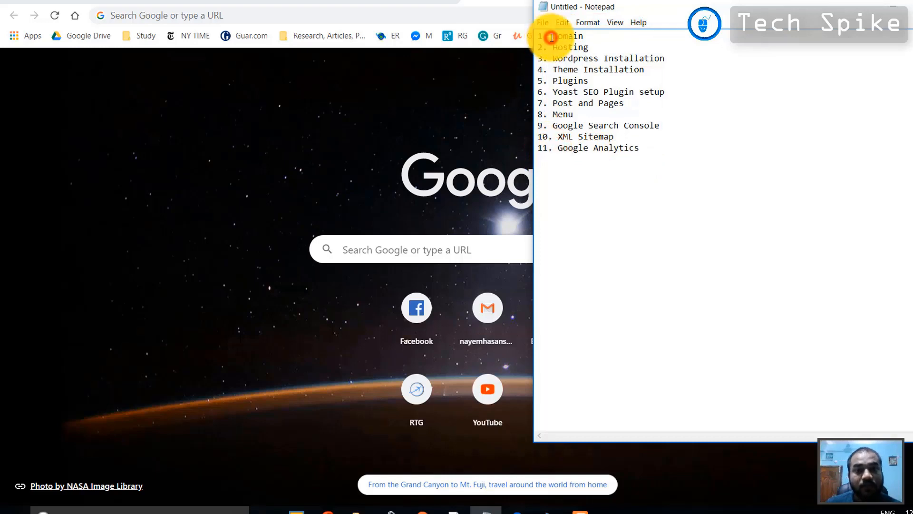
{"action": "left_click_drag", "start_coordinate": [552, 36], "coordinate": [592, 29]}
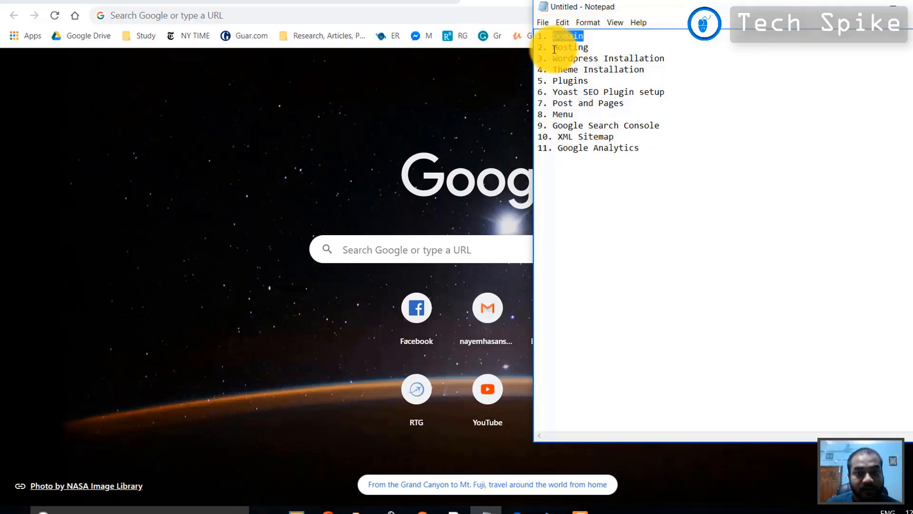
{"action": "double_click", "coordinate": [574, 47]}
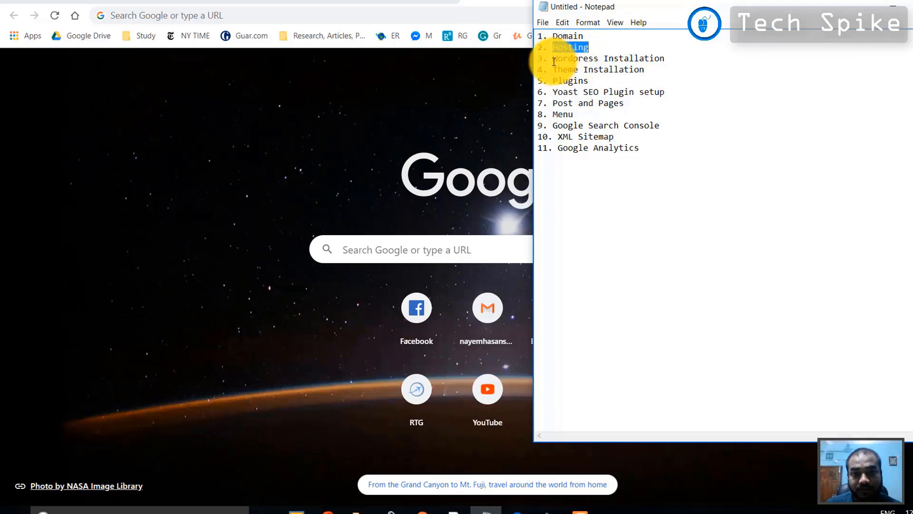
{"action": "left_click_drag", "start_coordinate": [553, 58], "coordinate": [656, 58]}
{"action": "left_click_drag", "start_coordinate": [554, 71], "coordinate": [645, 69]}
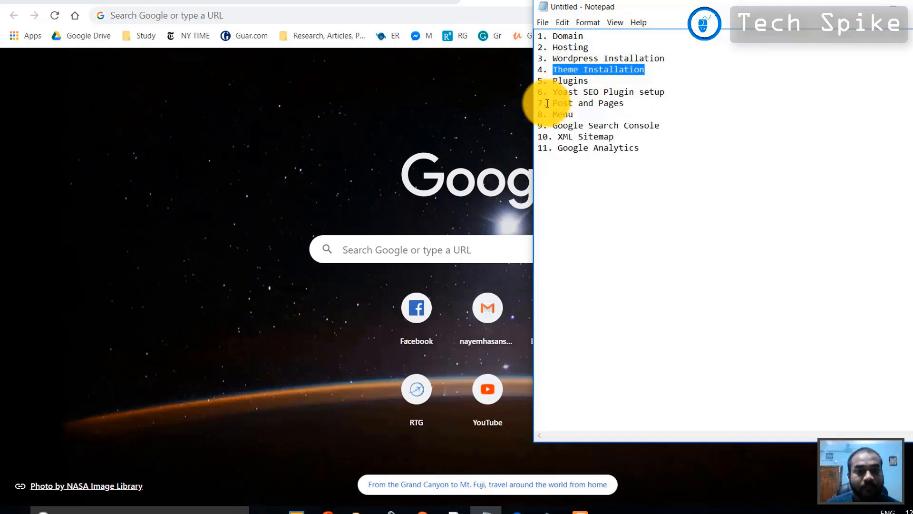
Highlight the Google Search Console and XML Sitemap steps, then return to Chrome's new tab page
{"action": "left_click", "coordinate": [568, 114]}
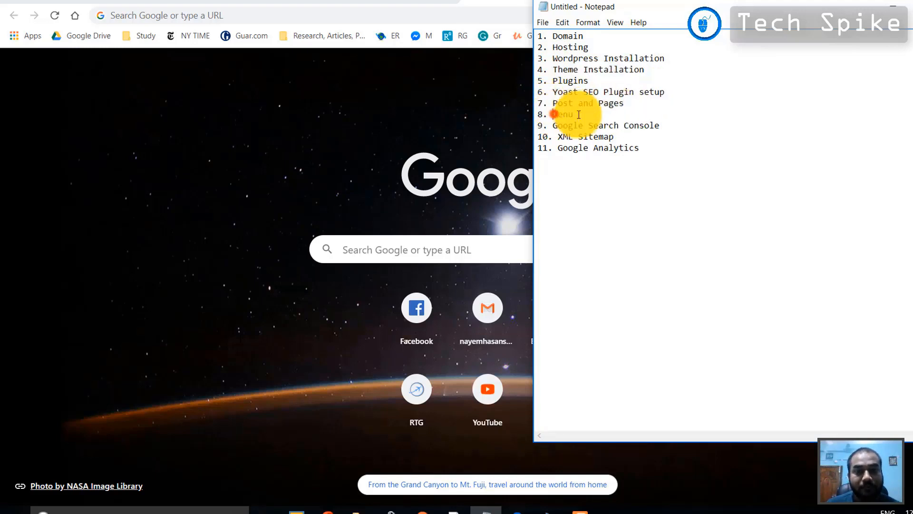
{"action": "left_click_drag", "start_coordinate": [555, 125], "coordinate": [660, 125]}
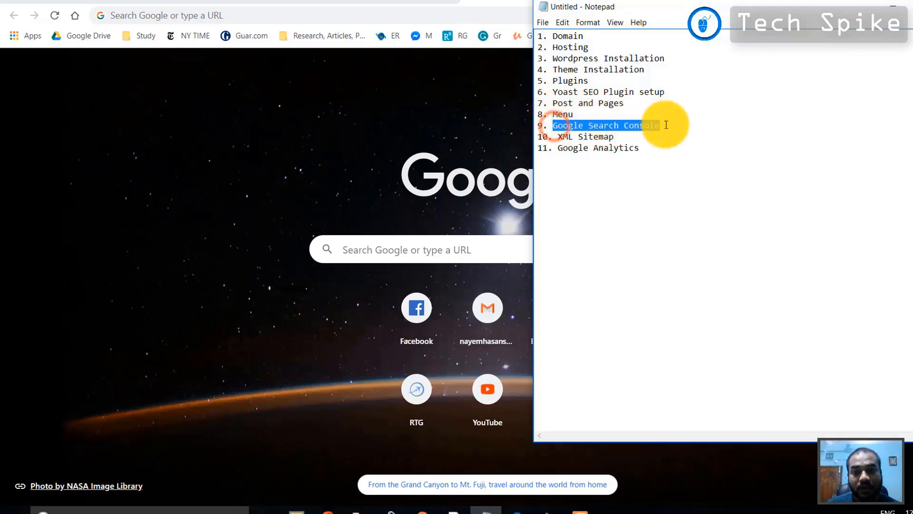
{"action": "left_click_drag", "start_coordinate": [557, 137], "coordinate": [666, 153]}
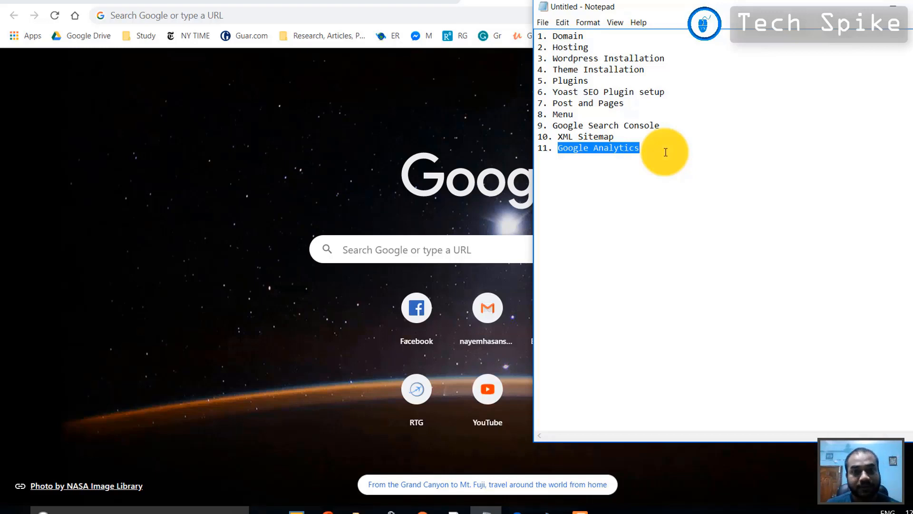
{"action": "left_click", "coordinate": [666, 152]}
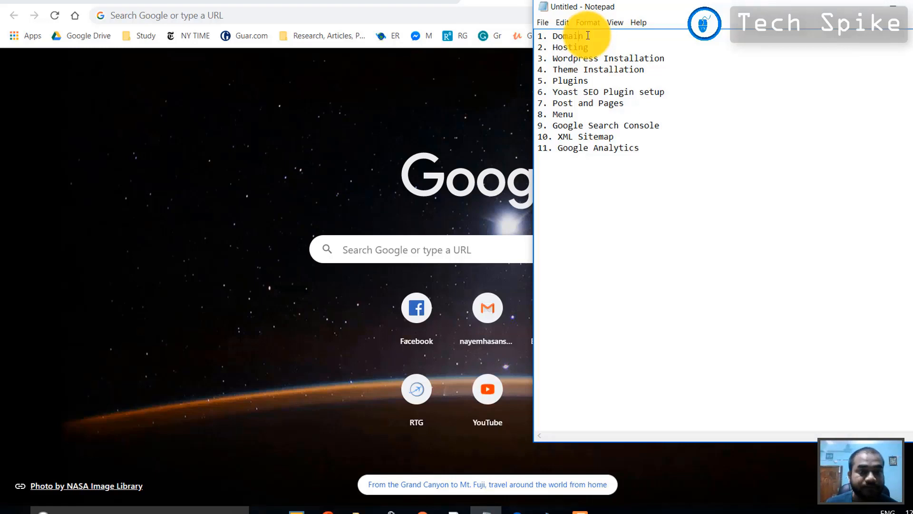
{"action": "left_click", "coordinate": [486, 15]}
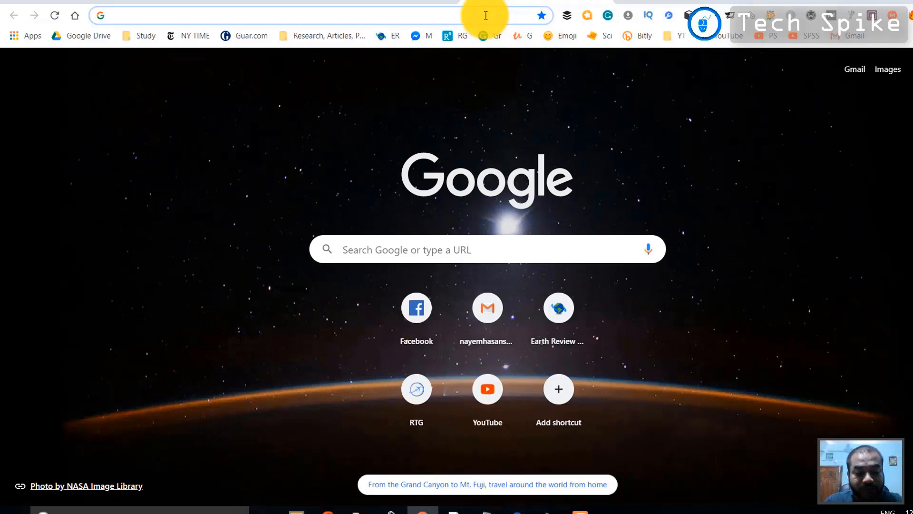
Search Google for 'namecheap' and open the Namecheap homepage from the ad result
{"action": "type", "text": "namech"}
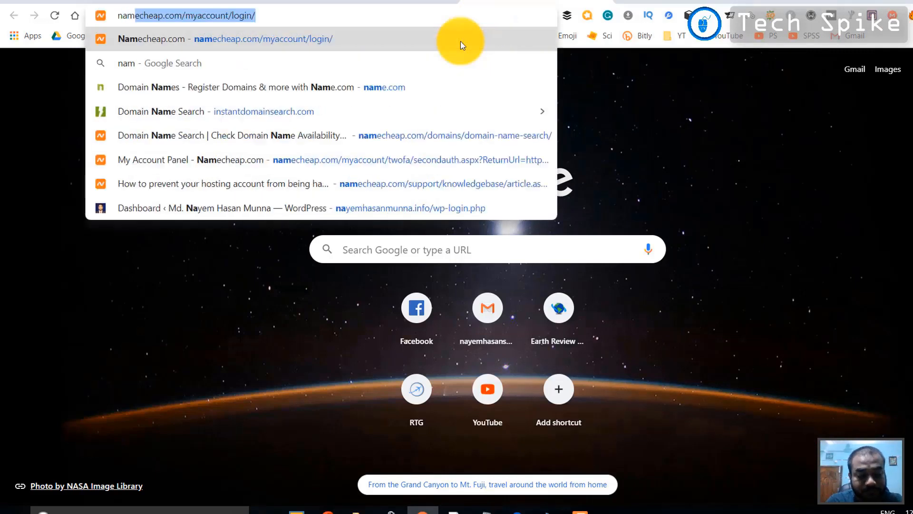
{"action": "type", "text": "eap"}
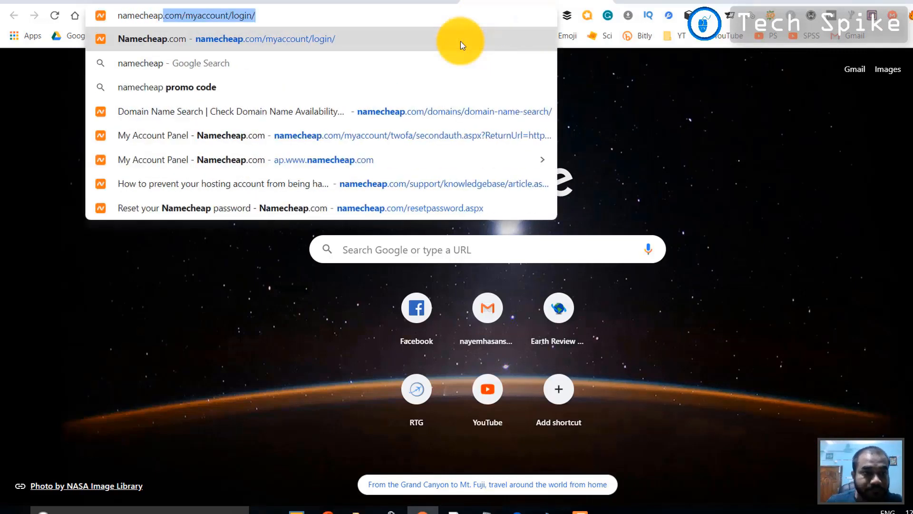
{"action": "left_click", "coordinate": [383, 61]}
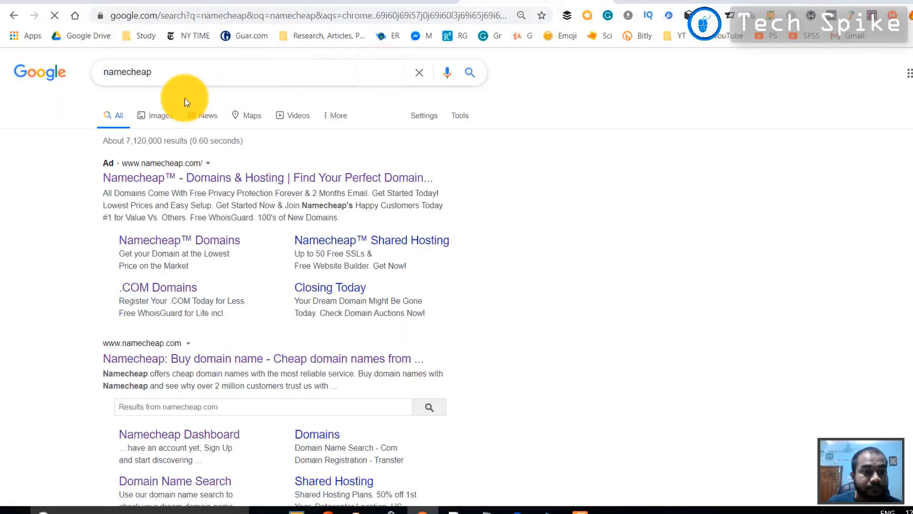
{"action": "left_click", "coordinate": [127, 361]}
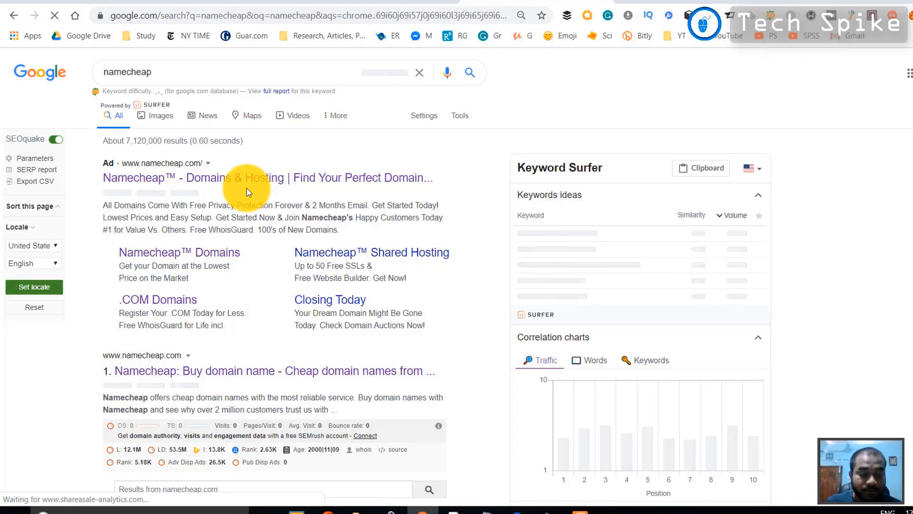
{"action": "left_click", "coordinate": [247, 192]}
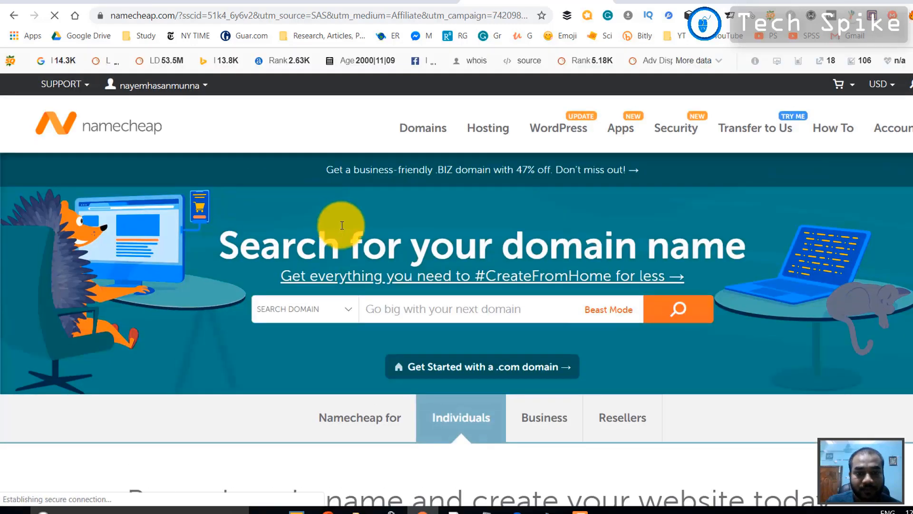
Search Namecheap for xyz.com and confirm it is already registered
{"action": "scroll", "coordinate": [361, 234], "scroll_direction": "down", "scroll_amount": 1}
{"action": "left_click", "coordinate": [410, 247]}
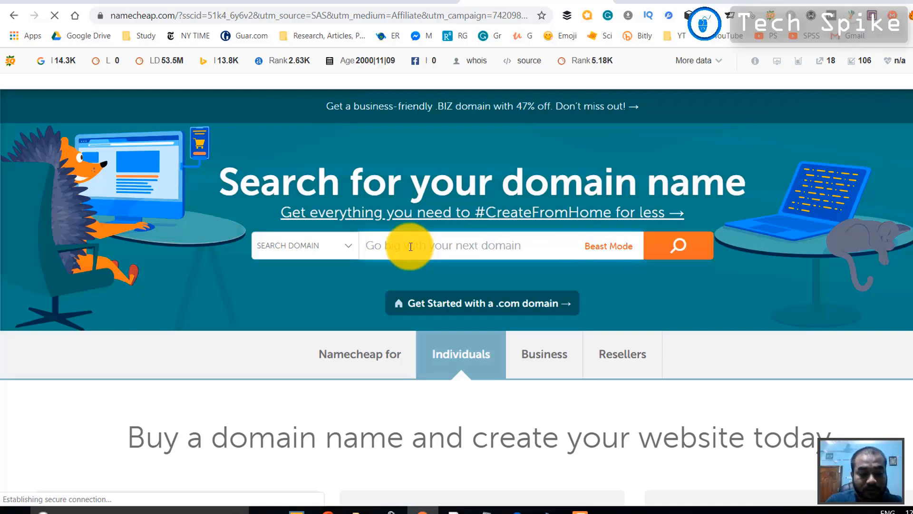
{"action": "type", "text": "xyz.com"}
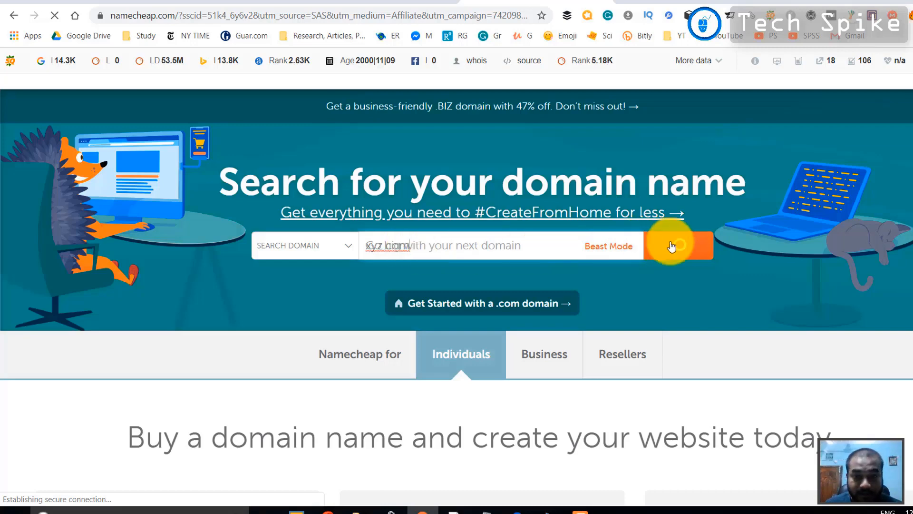
{"action": "left_click", "coordinate": [671, 245]}
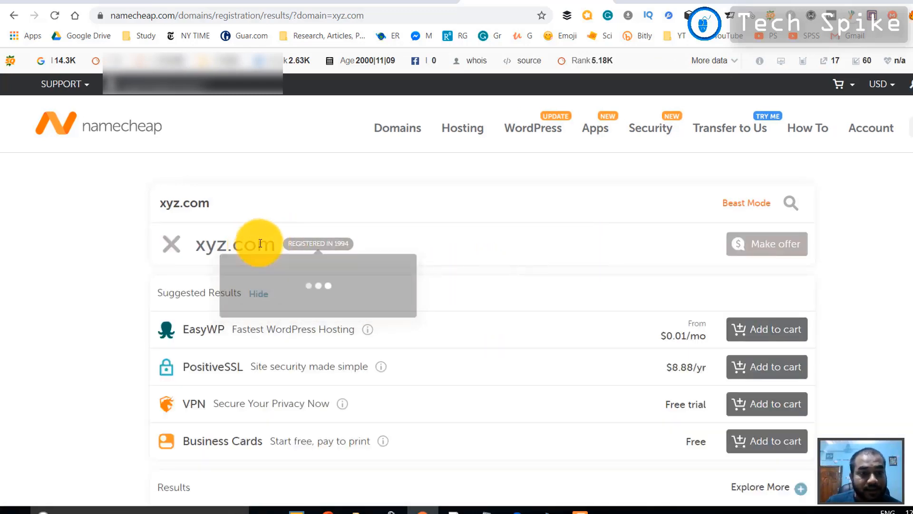
{"action": "left_click_drag", "start_coordinate": [231, 204], "coordinate": [142, 212]}
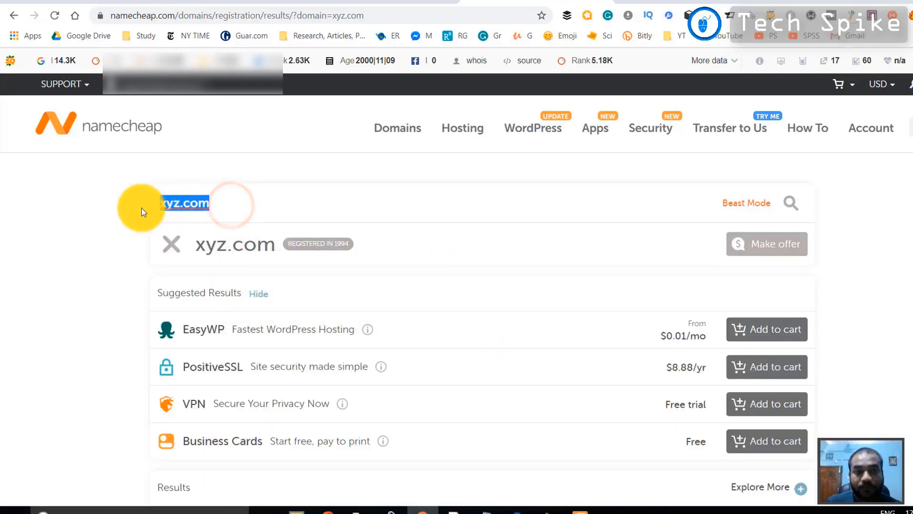
{"action": "scroll", "coordinate": [516, 261], "scroll_direction": "down", "scroll_amount": 5}
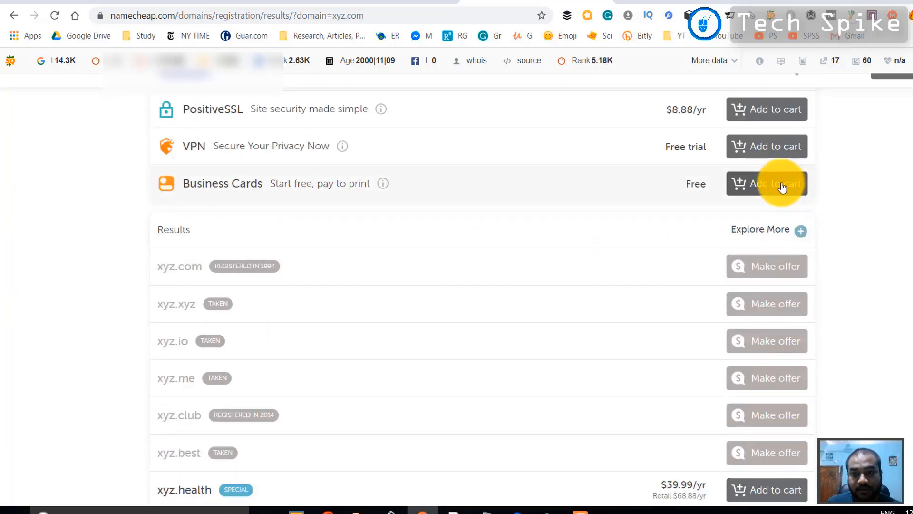
{"action": "scroll", "coordinate": [790, 185], "scroll_direction": "up", "scroll_amount": 3}
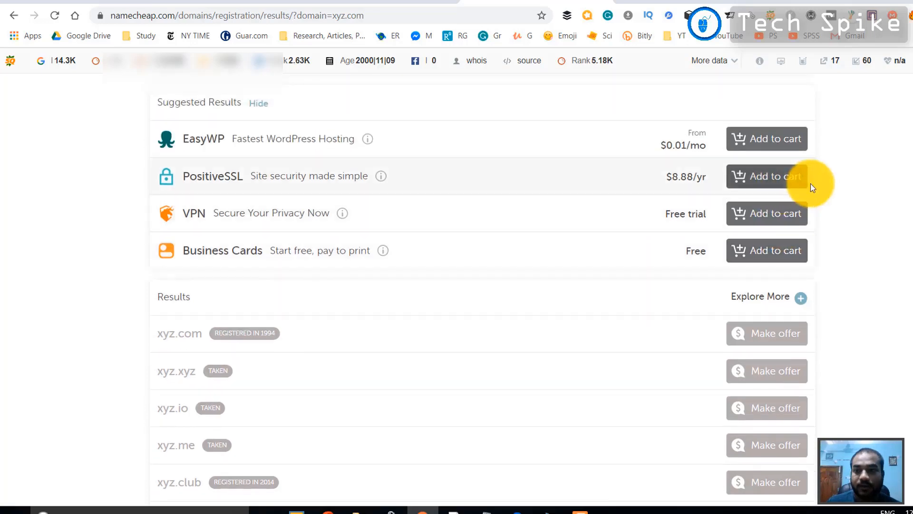
{"action": "scroll", "coordinate": [839, 188], "scroll_direction": "up", "scroll_amount": 3}
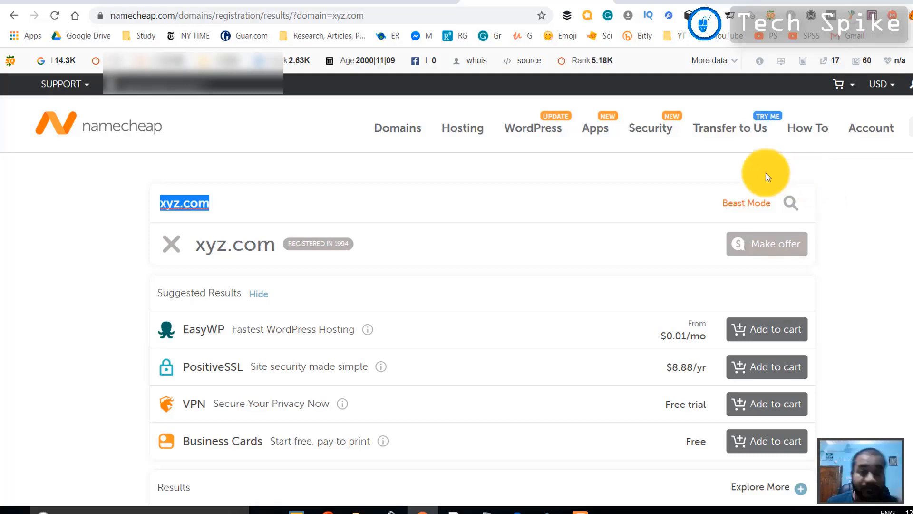
{"action": "mouse_move", "coordinate": [458, 135]}
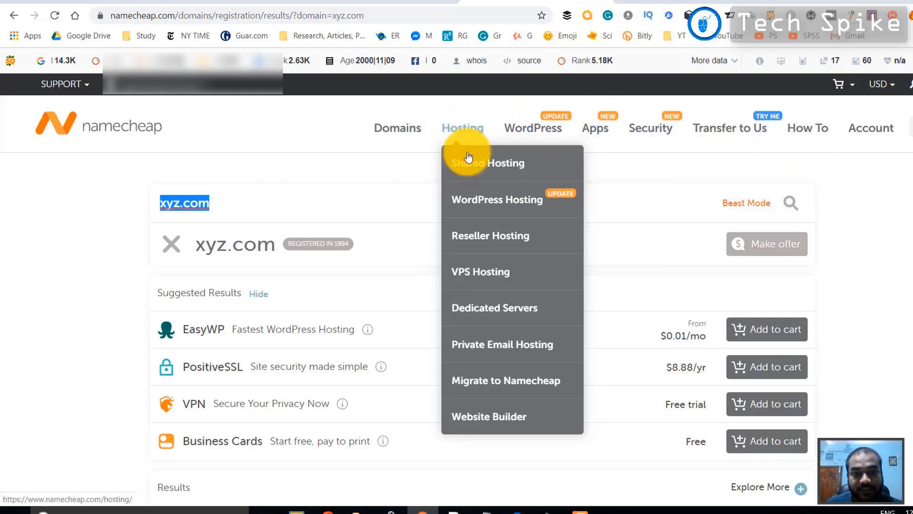
Open Shared Hosting and point out Stellar Plus's POPULAR tag, 50% first-year saving, Unmetered SSD and Unlimited Websites
{"action": "left_click", "coordinate": [484, 168]}
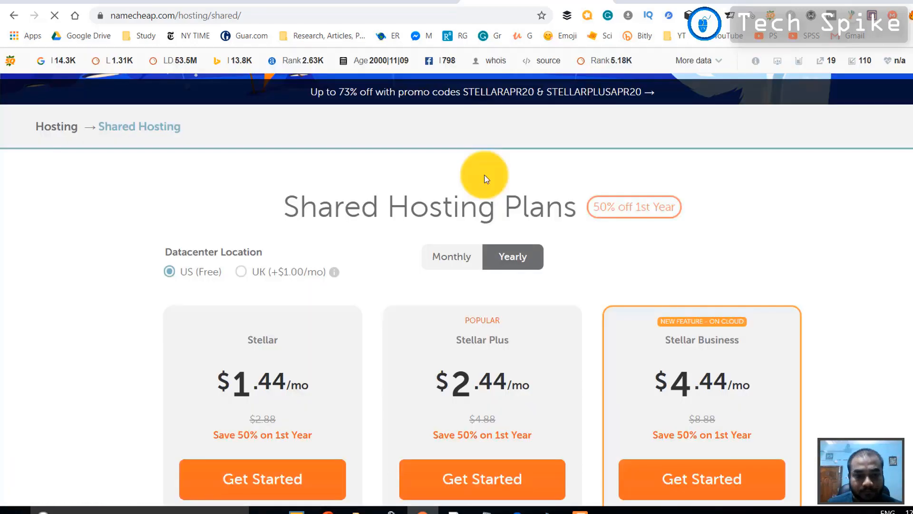
{"action": "scroll", "coordinate": [485, 176], "scroll_direction": "down", "scroll_amount": 3}
{"action": "scroll", "coordinate": [199, 192], "scroll_direction": "down", "scroll_amount": 1}
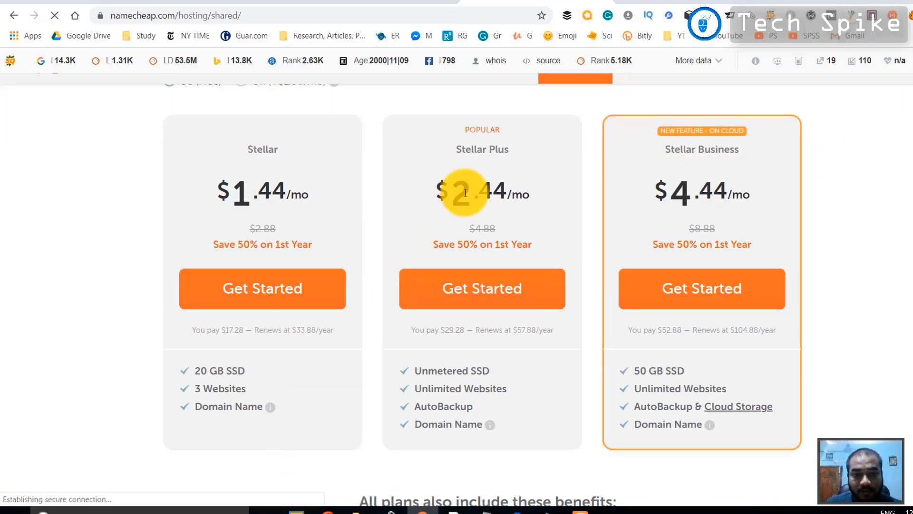
{"action": "left_click_drag", "start_coordinate": [465, 128], "coordinate": [506, 130]}
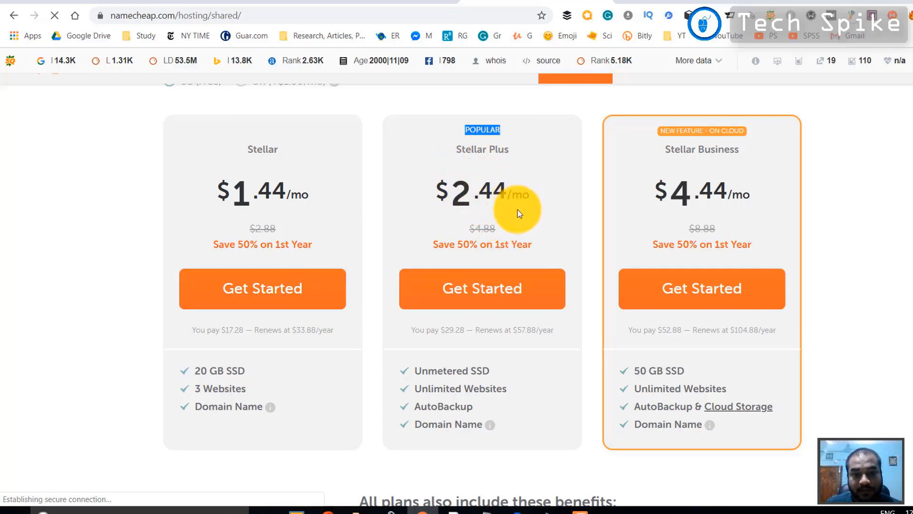
{"action": "left_click_drag", "start_coordinate": [437, 244], "coordinate": [534, 244]}
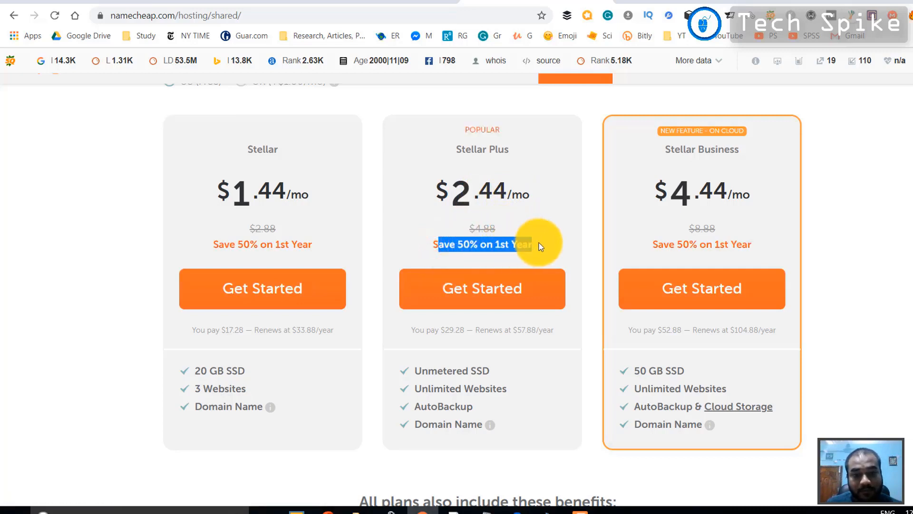
{"action": "left_click", "coordinate": [536, 244]}
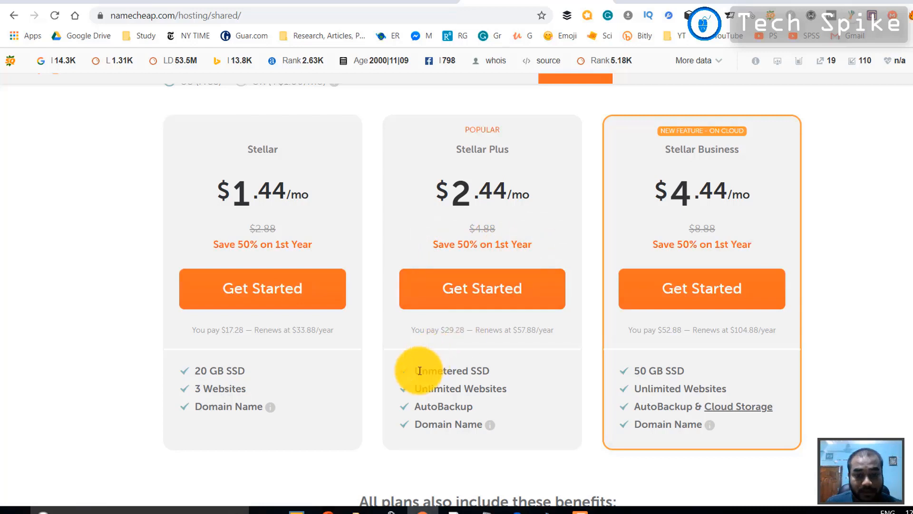
{"action": "left_click_drag", "start_coordinate": [414, 371], "coordinate": [498, 369]}
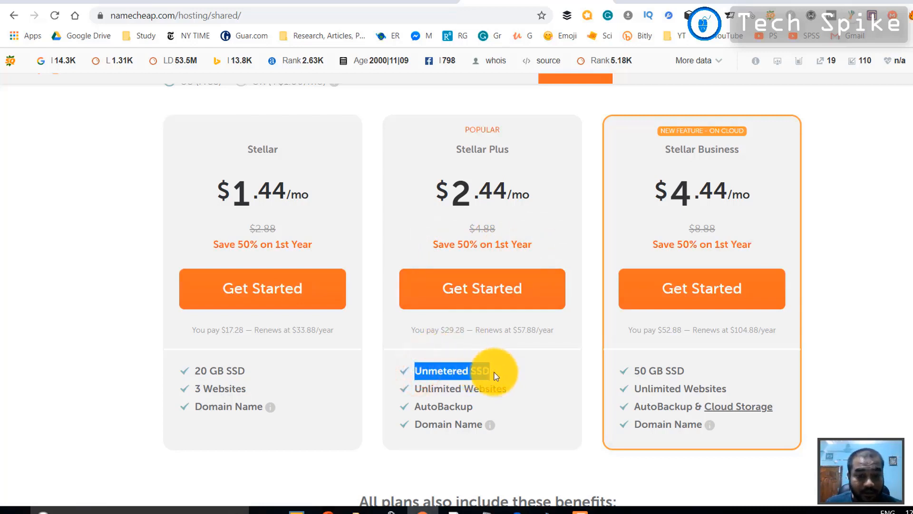
{"action": "left_click_drag", "start_coordinate": [420, 388], "coordinate": [512, 384]}
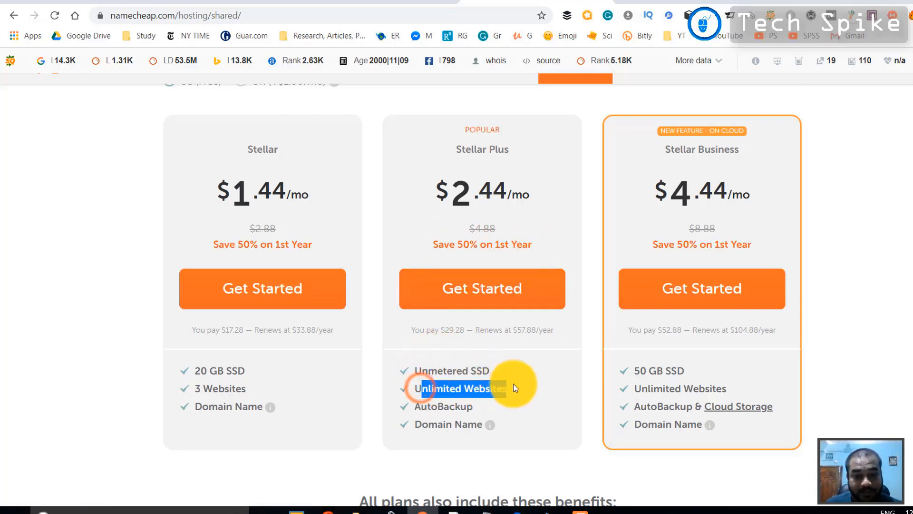
{"action": "left_click", "coordinate": [488, 389]}
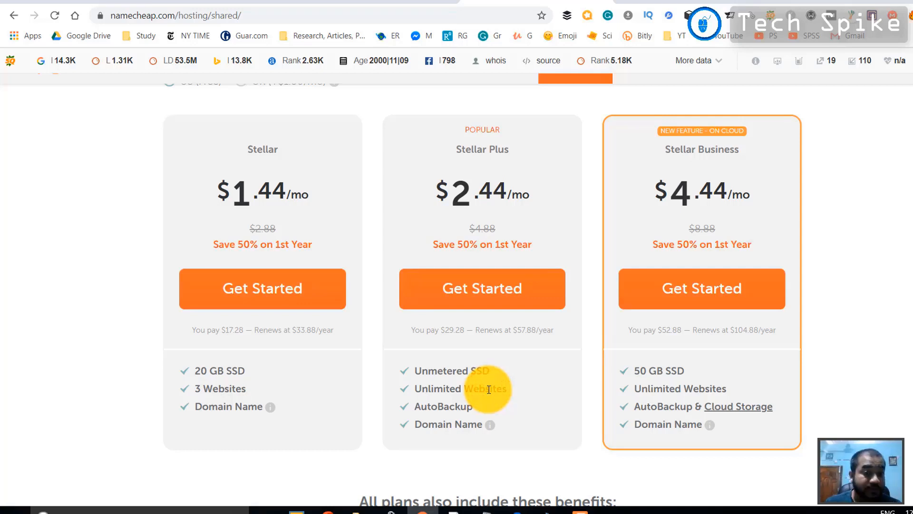
Point out Stellar Plus's AutoBackup and Domain Name features, then return to the account dashboard
{"action": "scroll", "coordinate": [485, 387], "scroll_direction": "down", "scroll_amount": 1}
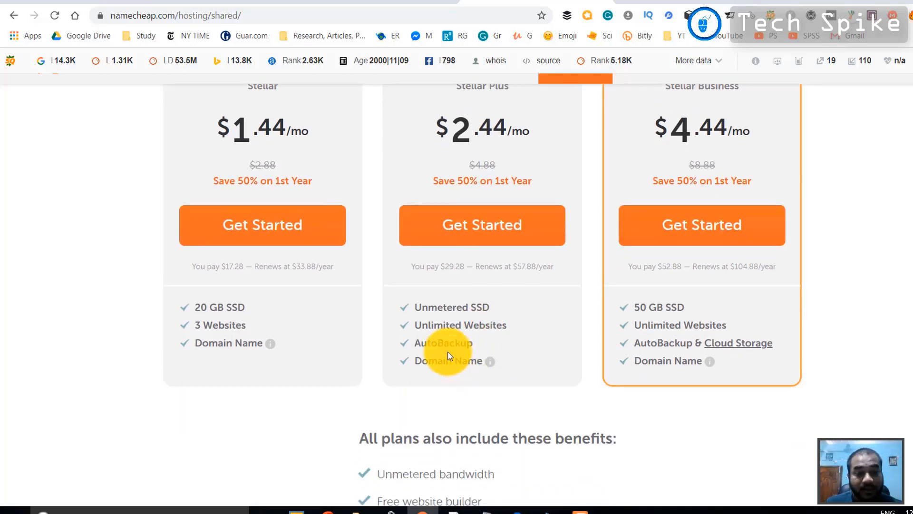
{"action": "left_click_drag", "start_coordinate": [417, 342], "coordinate": [473, 342]}
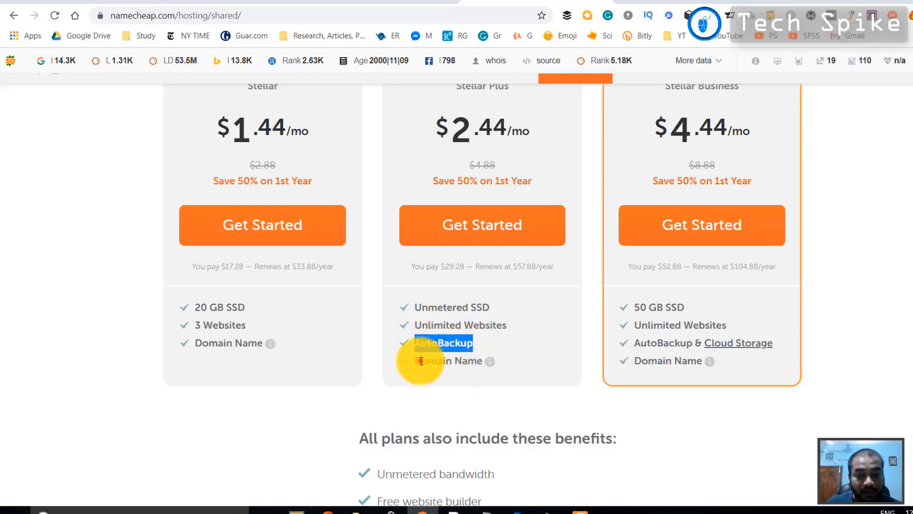
{"action": "left_click_drag", "start_coordinate": [420, 360], "coordinate": [491, 365]}
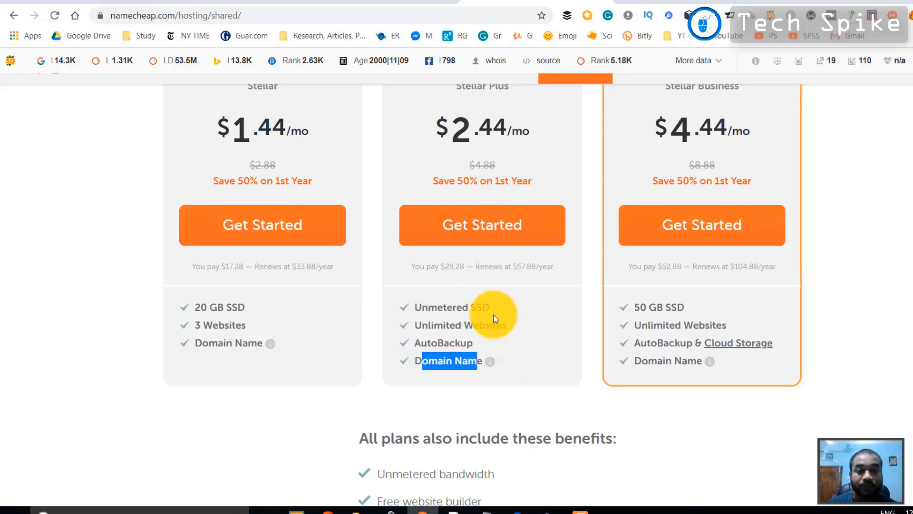
{"action": "scroll", "coordinate": [494, 318], "scroll_direction": "up", "scroll_amount": 1}
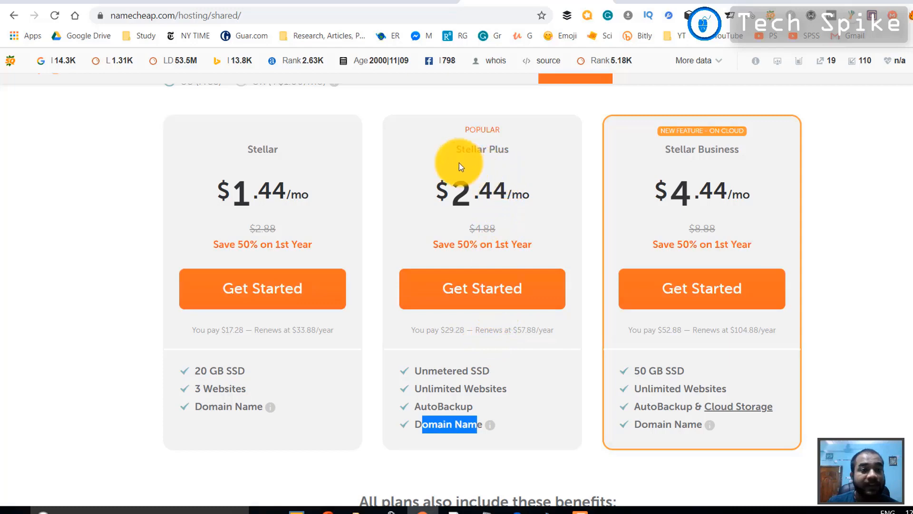
{"action": "left_click", "coordinate": [106, 0]}
{"action": "scroll", "coordinate": [300, 346], "scroll_direction": "down", "scroll_amount": 4}
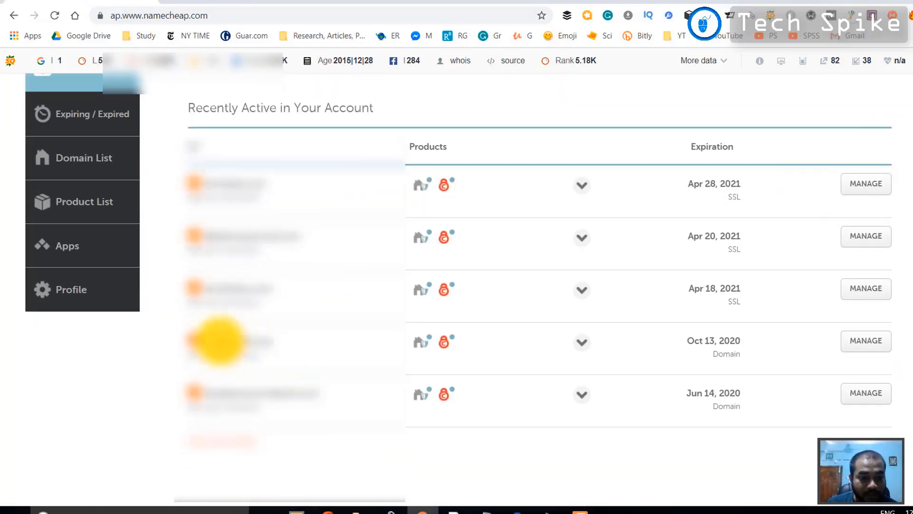
Open the Domain List and go to the management page for digitalcouponclub.com
{"action": "left_click", "coordinate": [199, 239]}
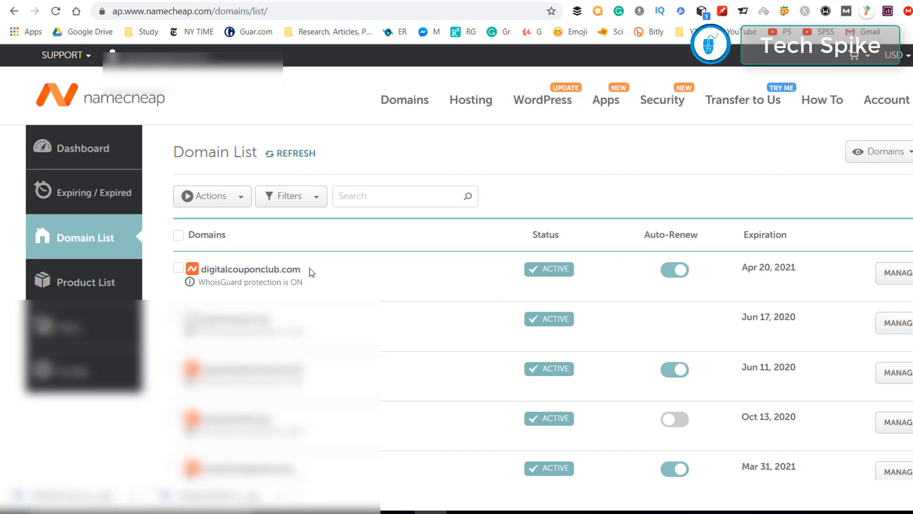
{"action": "left_click", "coordinate": [904, 275]}
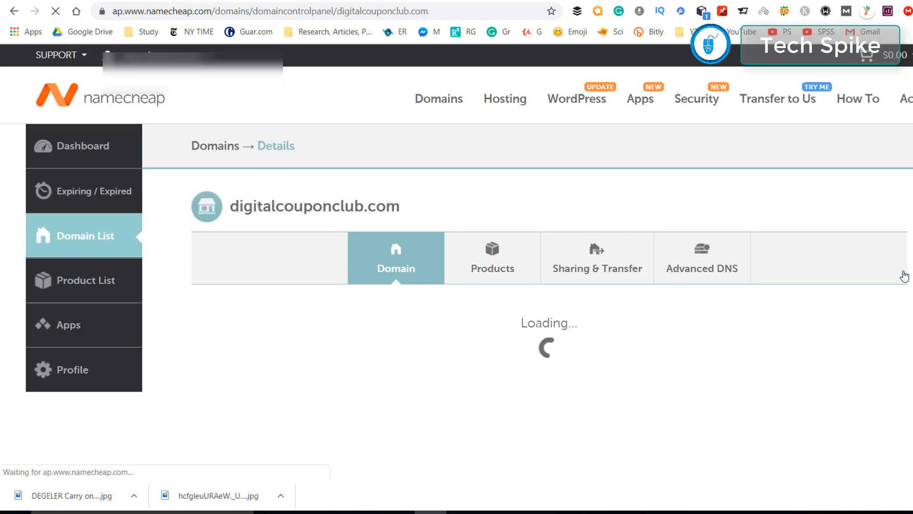
{"action": "scroll", "coordinate": [904, 276], "scroll_direction": "down", "scroll_amount": 5}
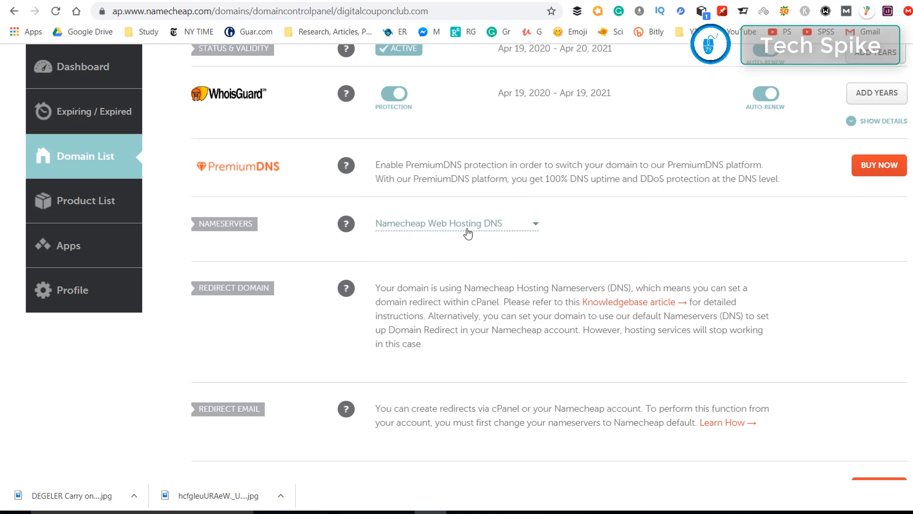
After trying BasicDNS and Custom DNS, pick Namecheap Web Hosting DNS and save it
{"action": "left_click", "coordinate": [527, 224]}
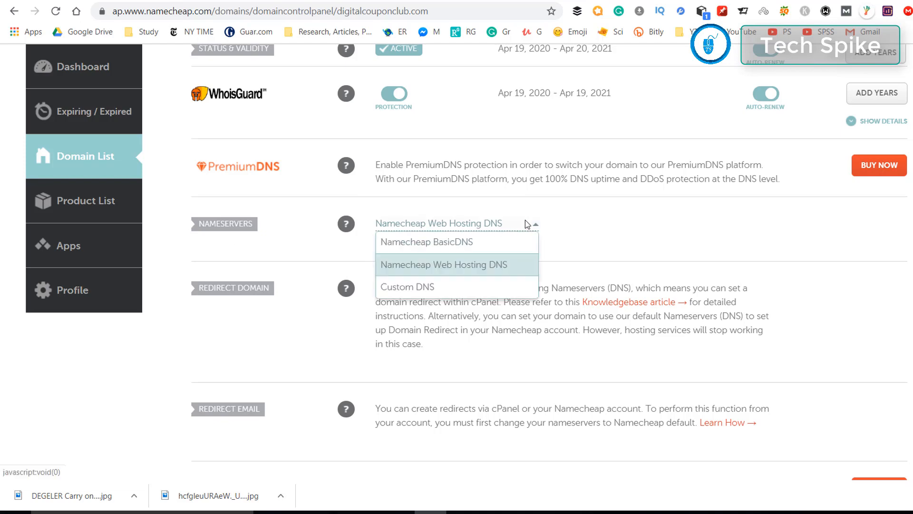
{"action": "left_click", "coordinate": [511, 242]}
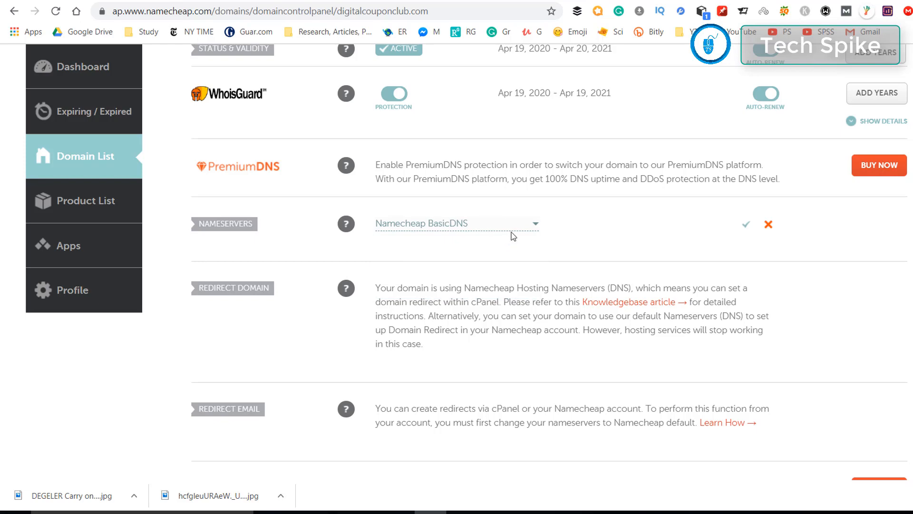
{"action": "left_click", "coordinate": [524, 231]}
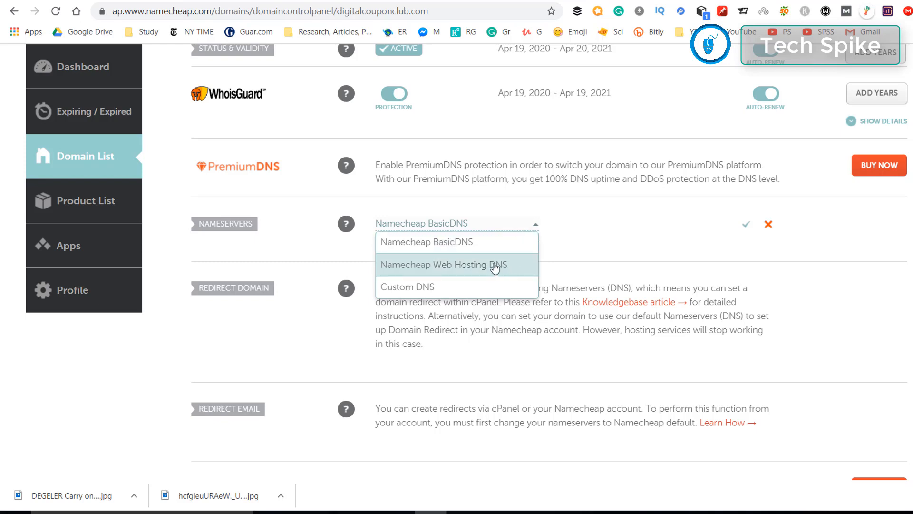
{"action": "left_click", "coordinate": [520, 267]}
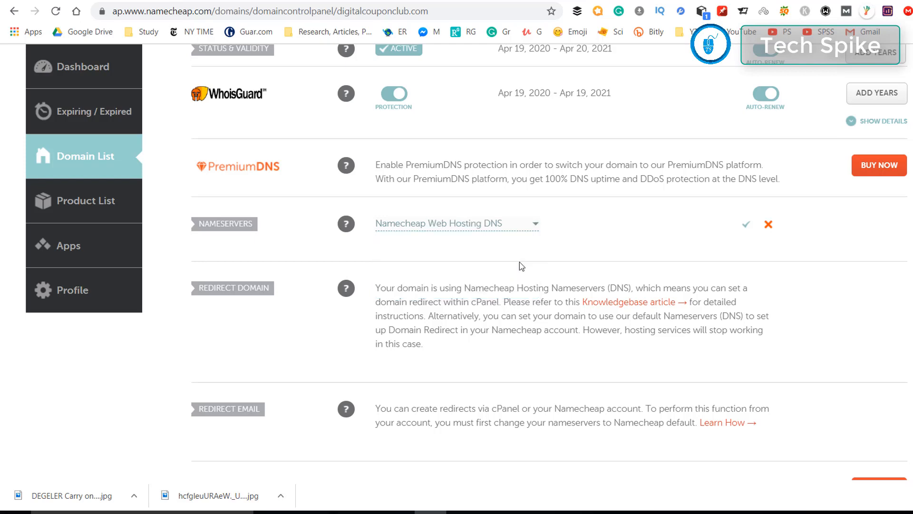
{"action": "left_click", "coordinate": [535, 226]}
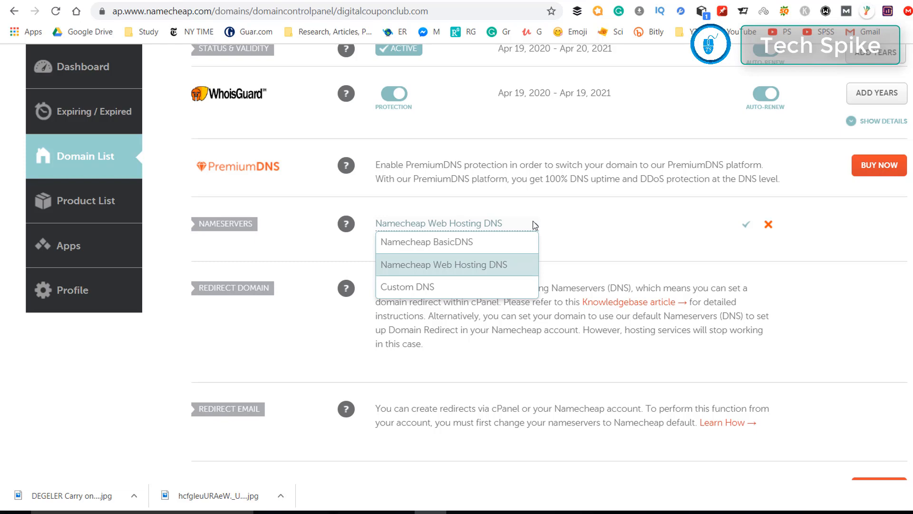
{"action": "left_click", "coordinate": [432, 290]}
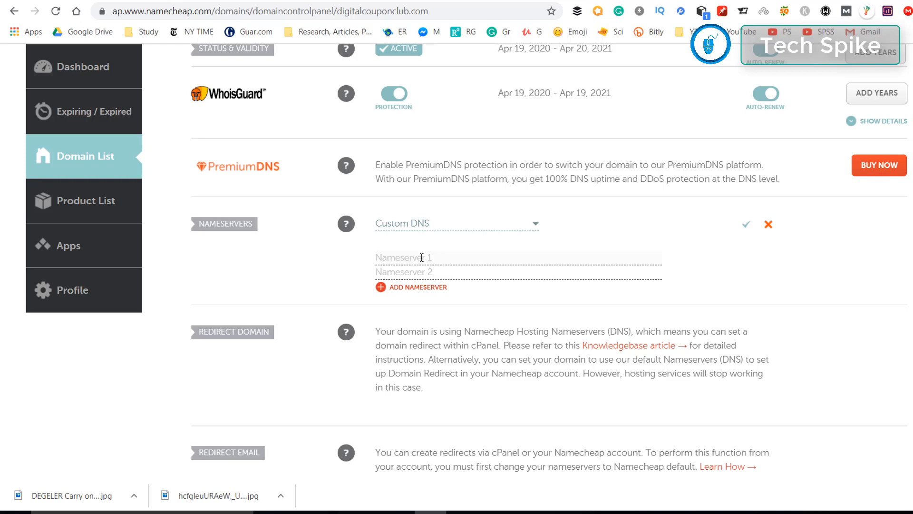
{"action": "left_click", "coordinate": [517, 226]}
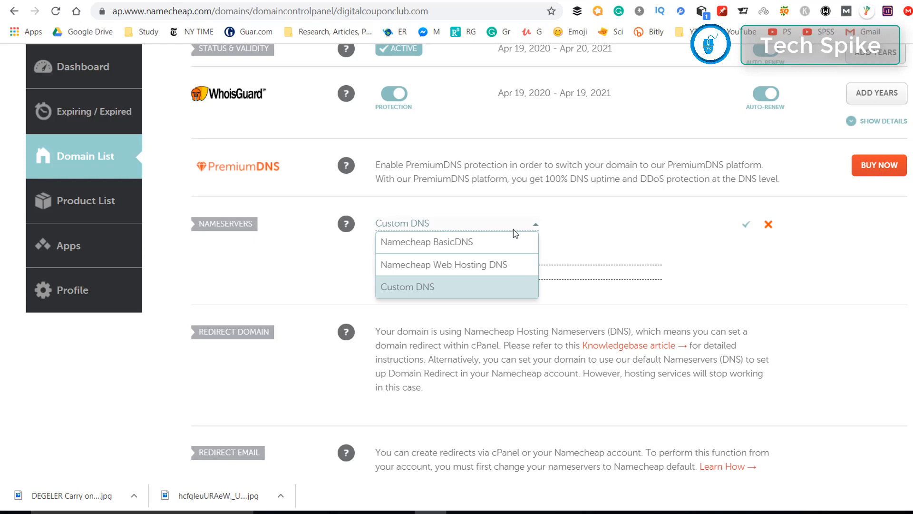
{"action": "left_click", "coordinate": [514, 268]}
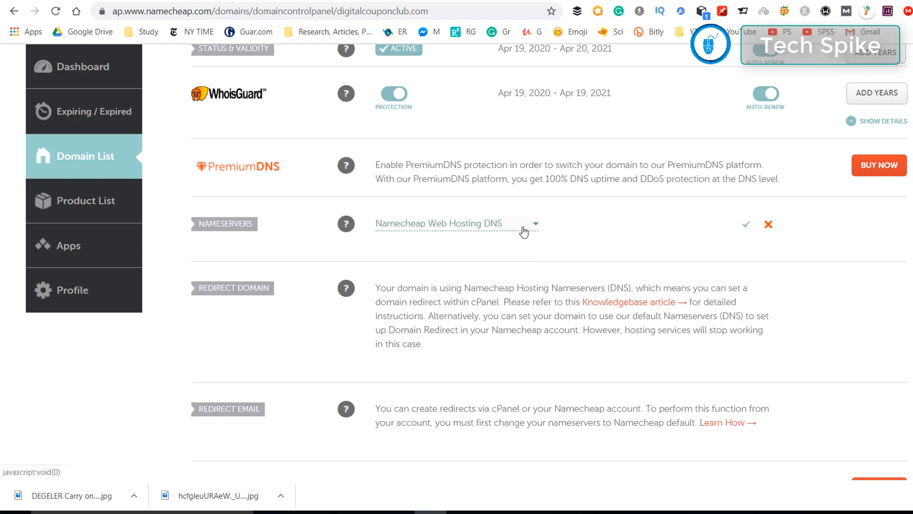
{"action": "left_click", "coordinate": [747, 226]}
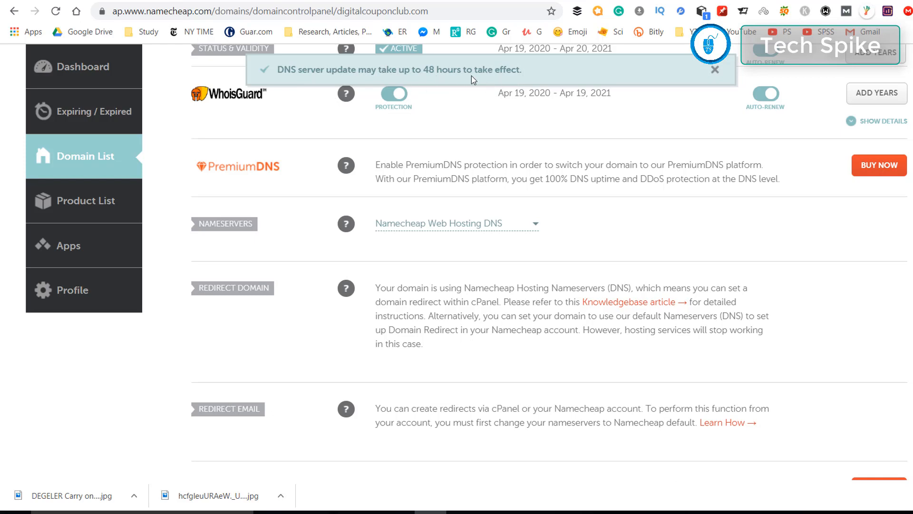
Close the 48-hour DNS update notice and return to the Shared Hosting plans page
{"action": "left_click", "coordinate": [715, 70]}
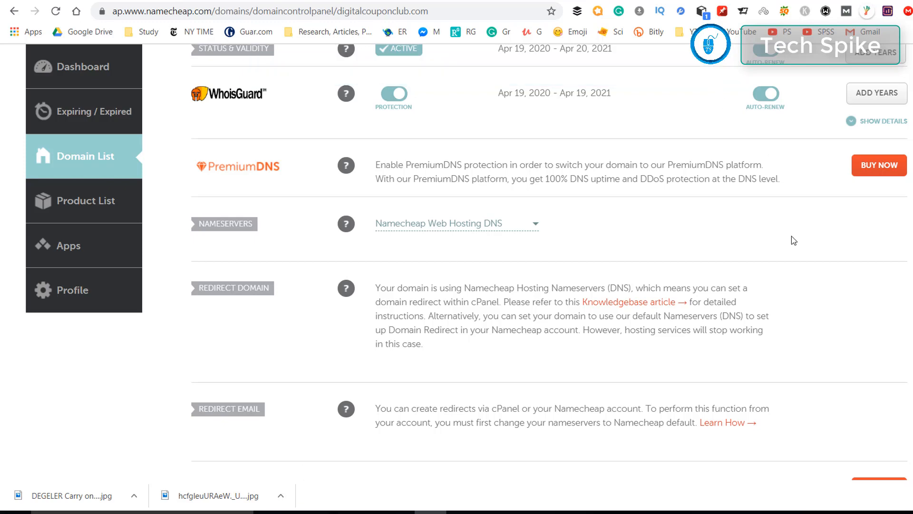
{"action": "scroll", "coordinate": [792, 237], "scroll_direction": "up", "scroll_amount": 3}
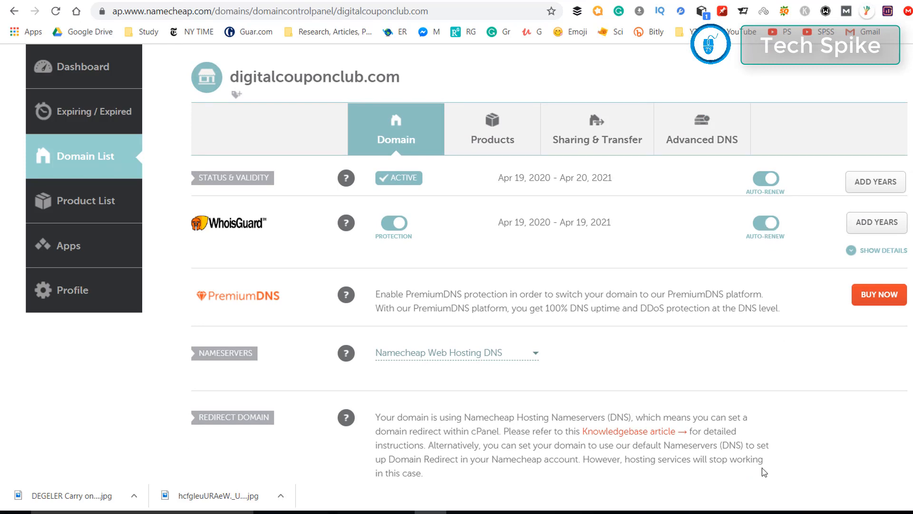
{"action": "left_click", "coordinate": [687, 513]}
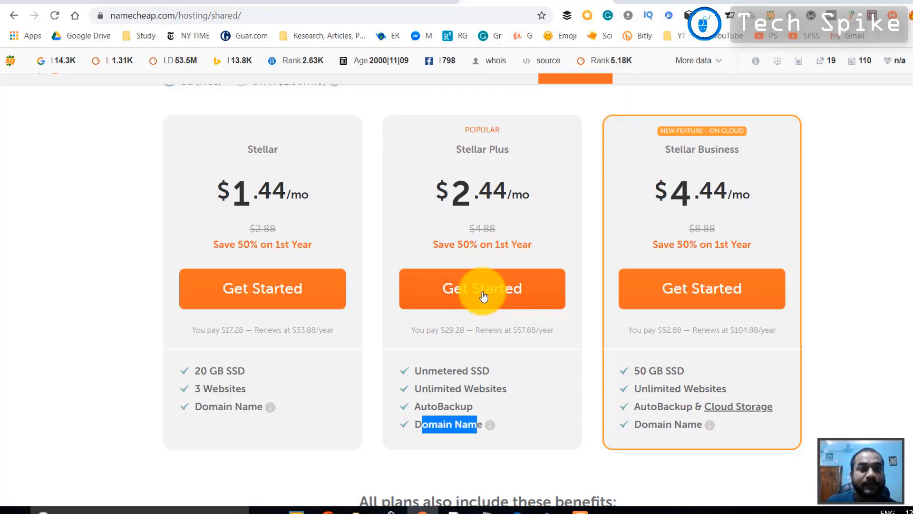
Switch to the cPanel tab and scroll the dashboard down to the Domains section
{"action": "left_click", "coordinate": [243, 2]}
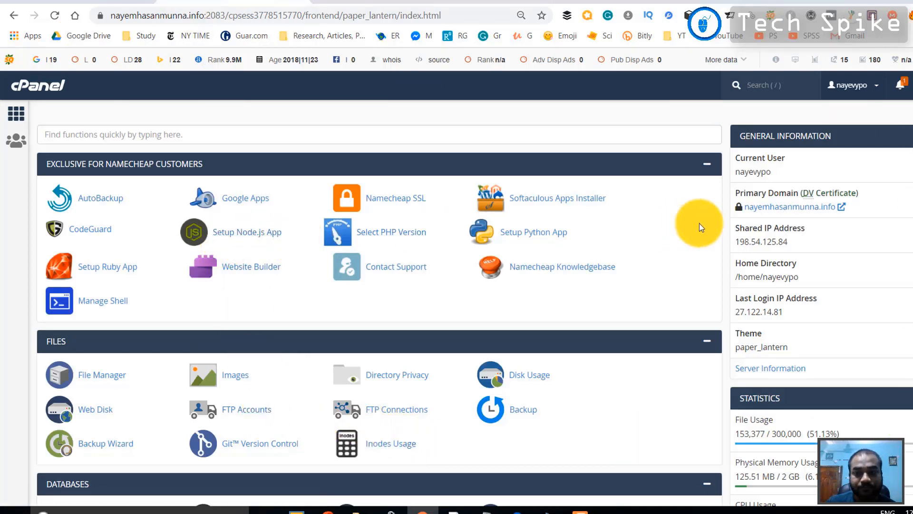
{"action": "scroll", "coordinate": [733, 216], "scroll_direction": "down", "scroll_amount": 1}
{"action": "scroll", "coordinate": [725, 217], "scroll_direction": "up", "scroll_amount": 1}
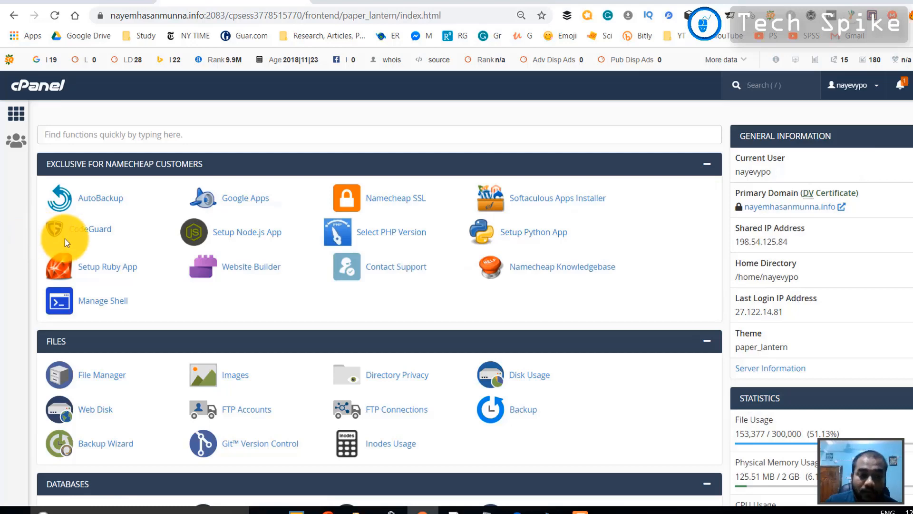
{"action": "scroll", "coordinate": [75, 250], "scroll_direction": "down", "scroll_amount": 2}
{"action": "scroll", "coordinate": [227, 272], "scroll_direction": "down", "scroll_amount": 2}
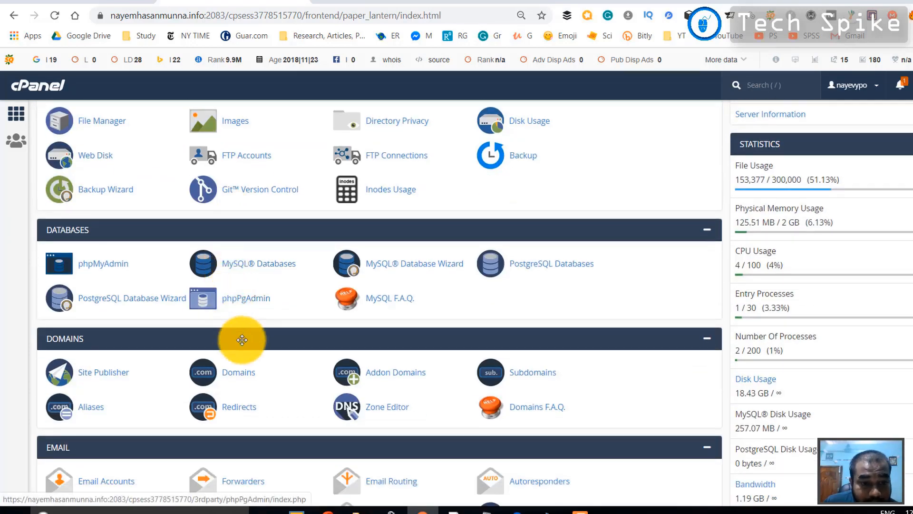
Open Addon Domains and enter digitalcouponclub.com as the new domain name
{"action": "left_click", "coordinate": [387, 374]}
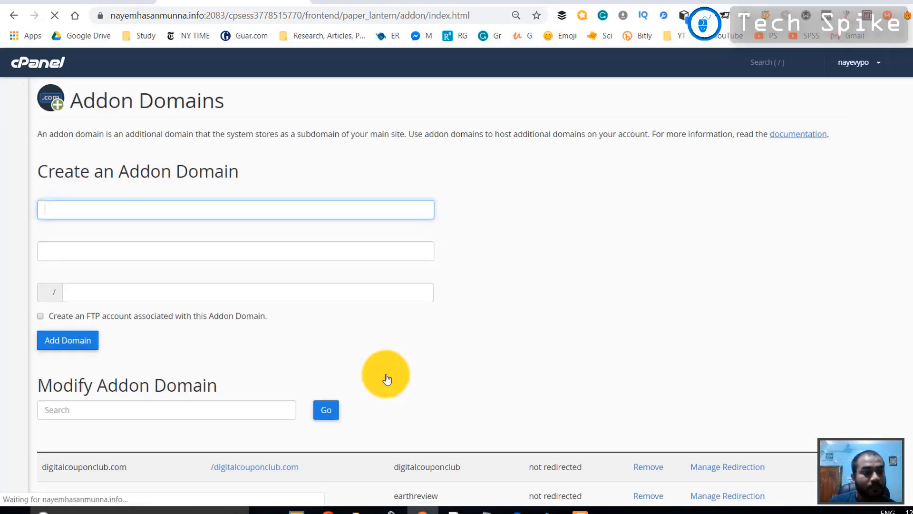
{"action": "scroll", "coordinate": [339, 330], "scroll_direction": "down", "scroll_amount": 1}
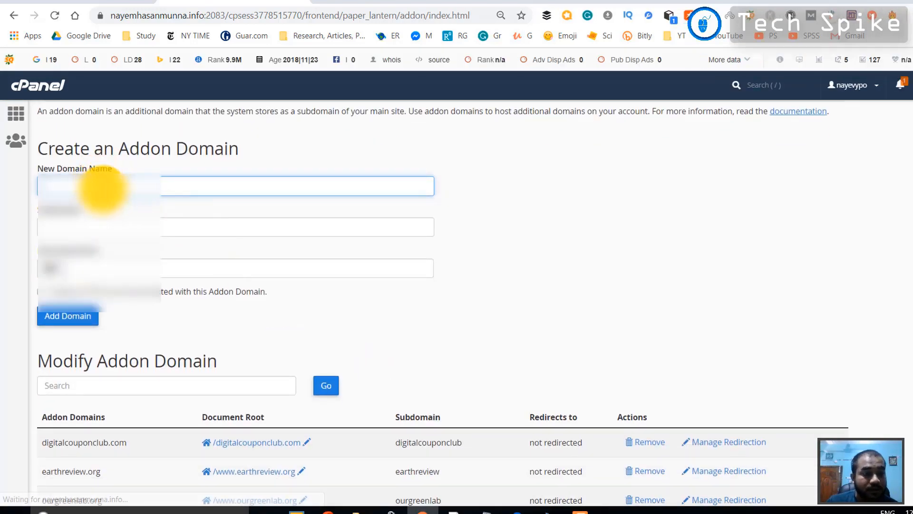
{"action": "left_click", "coordinate": [103, 188]}
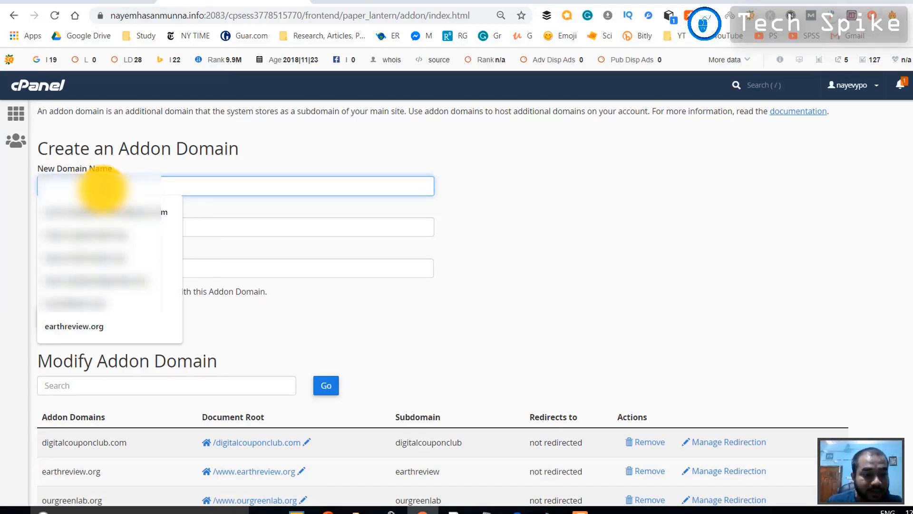
{"action": "type", "text": "digi"}
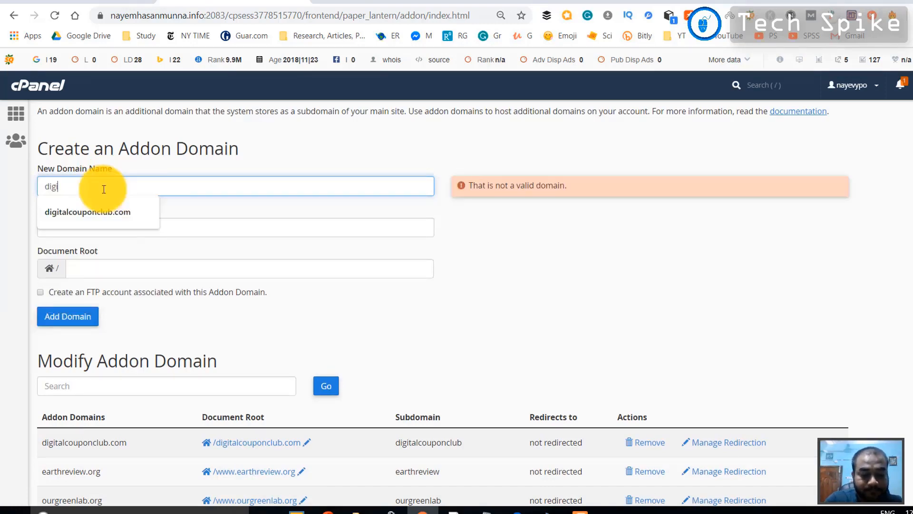
{"action": "type", "text": "talcou"}
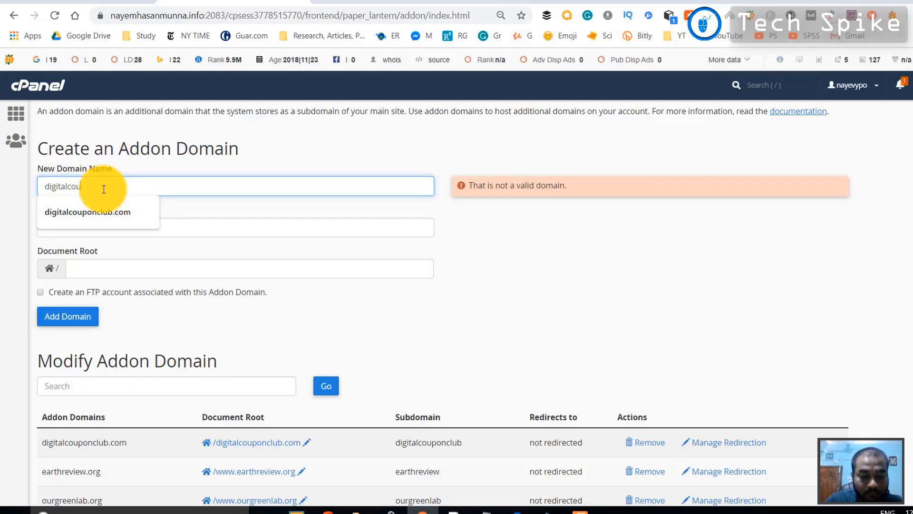
{"action": "type", "text": "ponc"}
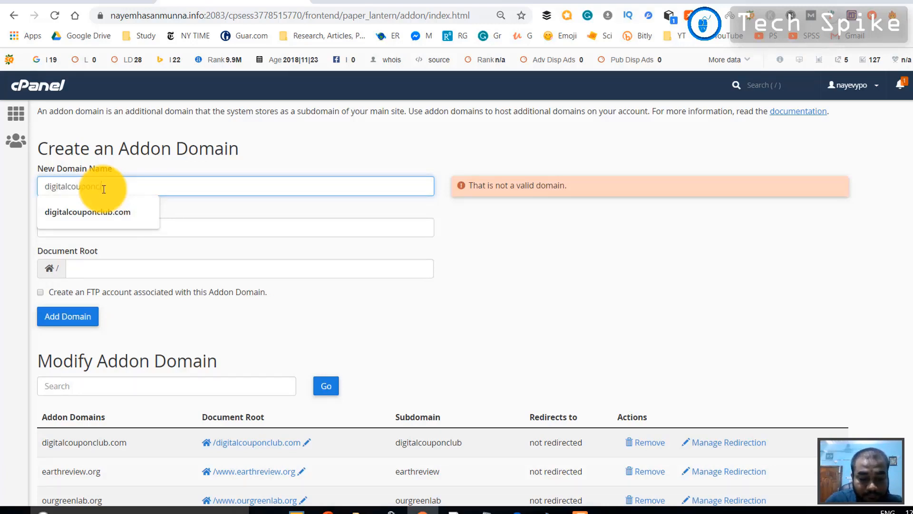
{"action": "type", "text": "lub.com"}
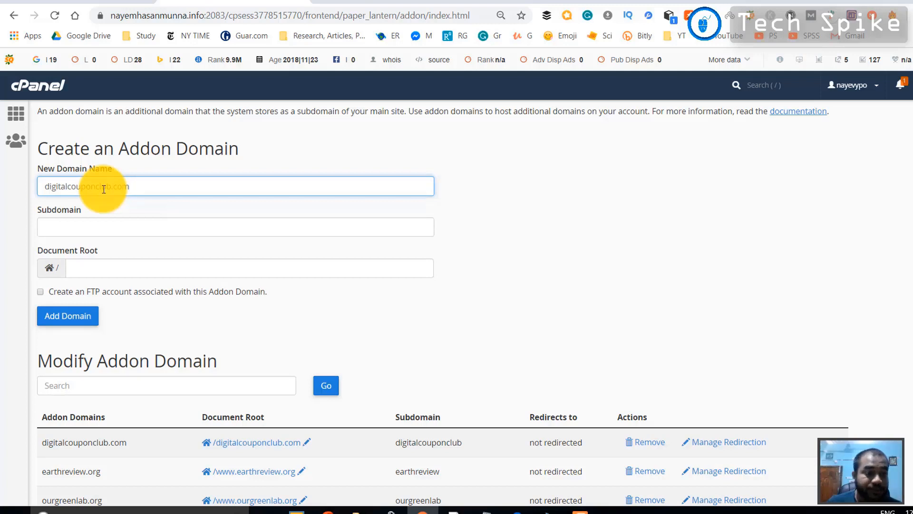
{"action": "left_click", "coordinate": [102, 227]}
Check the auto-filled subdomain digitalcouponclub and the new domain's listing with its redirect status
{"action": "left_click_drag", "start_coordinate": [126, 227], "coordinate": [35, 225]}
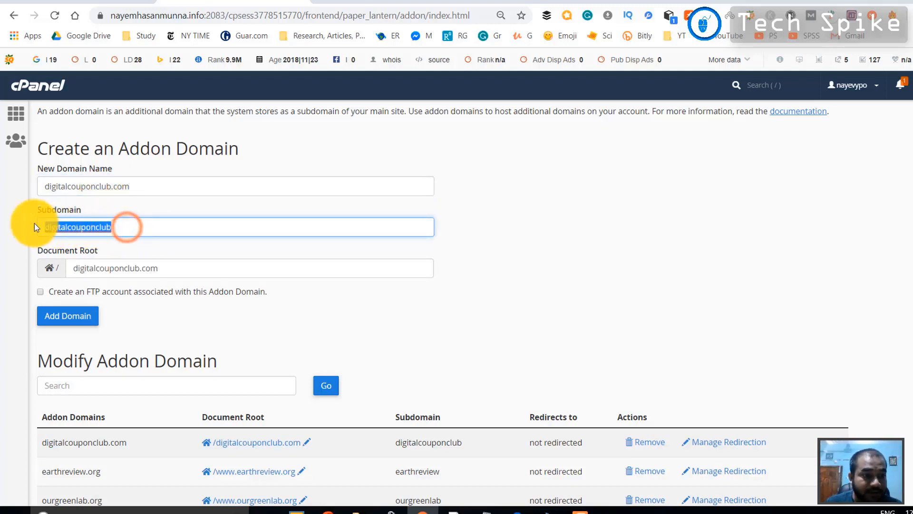
{"action": "left_click", "coordinate": [127, 226]}
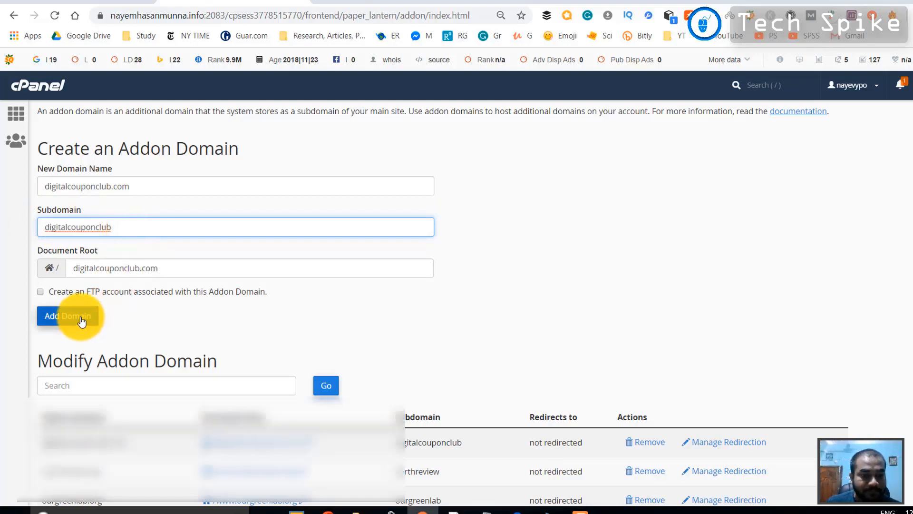
{"action": "scroll", "coordinate": [81, 318], "scroll_direction": "down", "scroll_amount": 3}
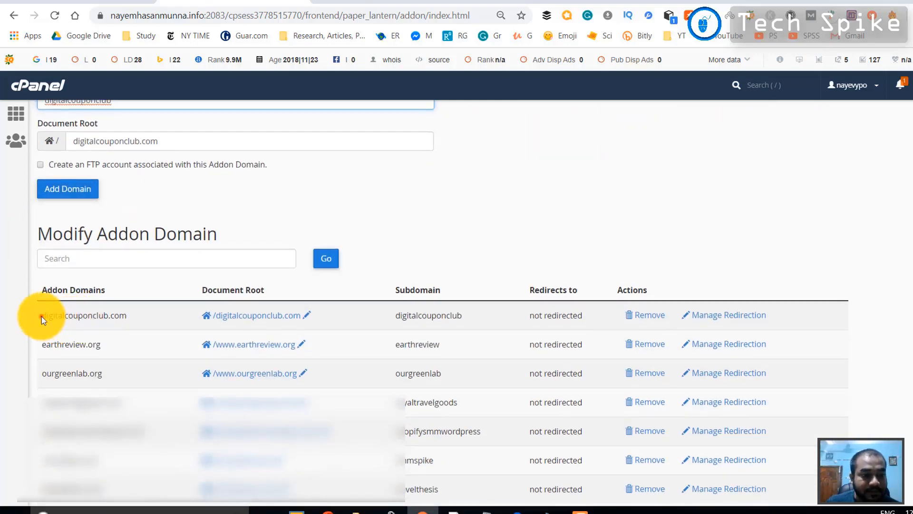
{"action": "left_click_drag", "start_coordinate": [41, 315], "coordinate": [137, 315]}
{"action": "left_click_drag", "start_coordinate": [376, 312], "coordinate": [616, 314]}
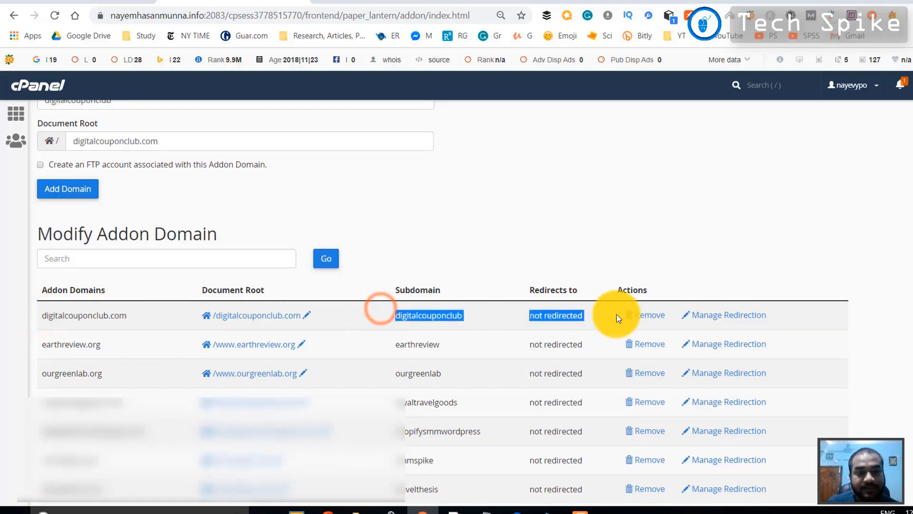